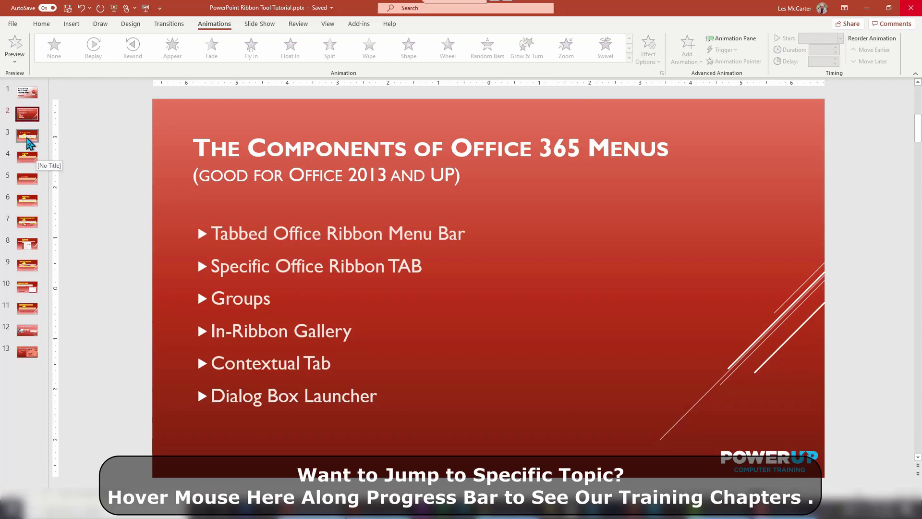
Step: On slide 3, The Office TABBED RIBBON, collapse the ribbon to show only tab names
{"action": "left_click", "coordinate": [28, 136]}
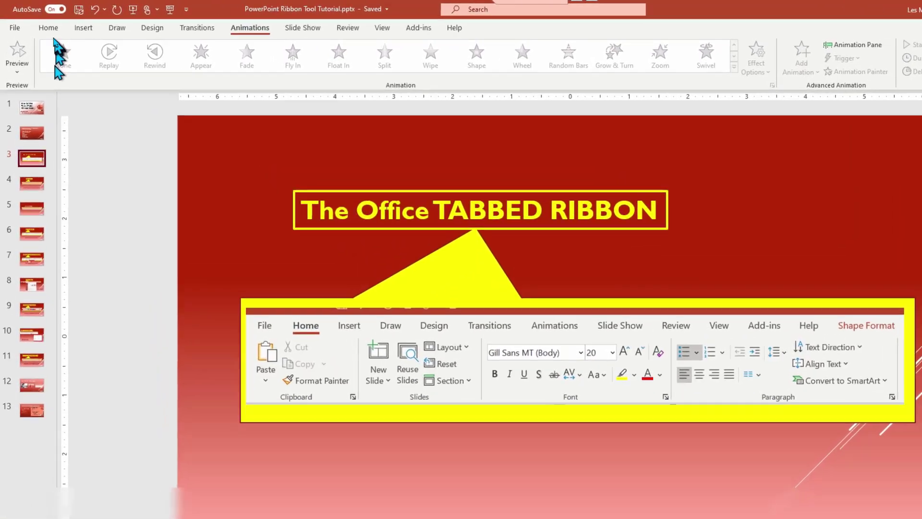
{"action": "left_click", "coordinate": [41, 24]}
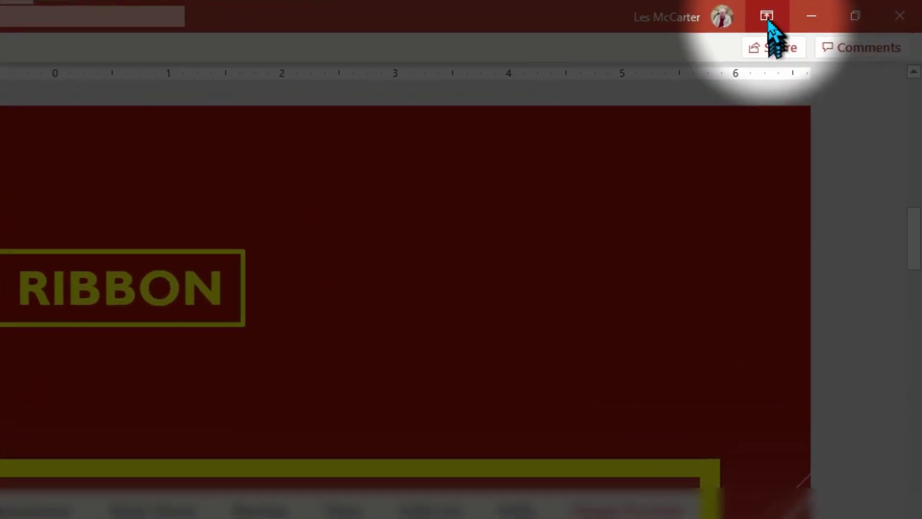
Step: Set Ribbon Display Options to Show Tabs and Commands, then open slide 4, The TOOL TABS
{"action": "left_click", "coordinate": [834, 9]}
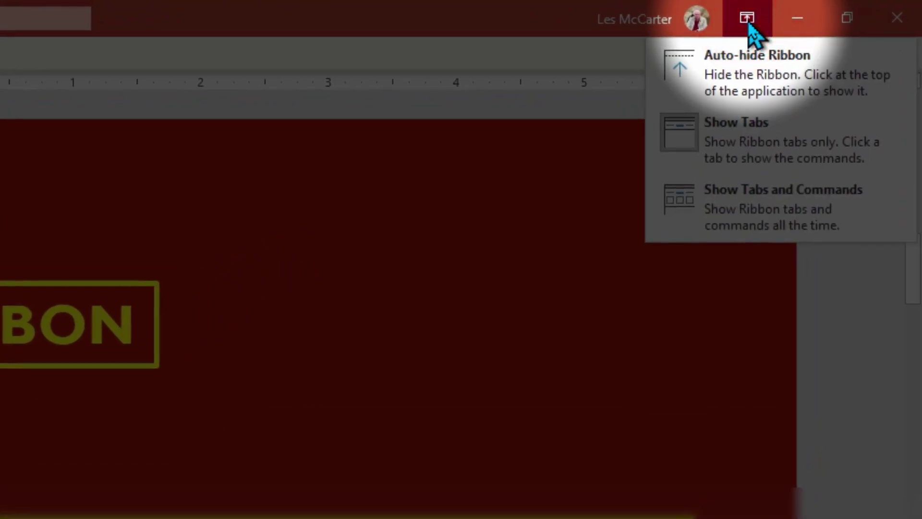
{"action": "left_click", "coordinate": [783, 217]}
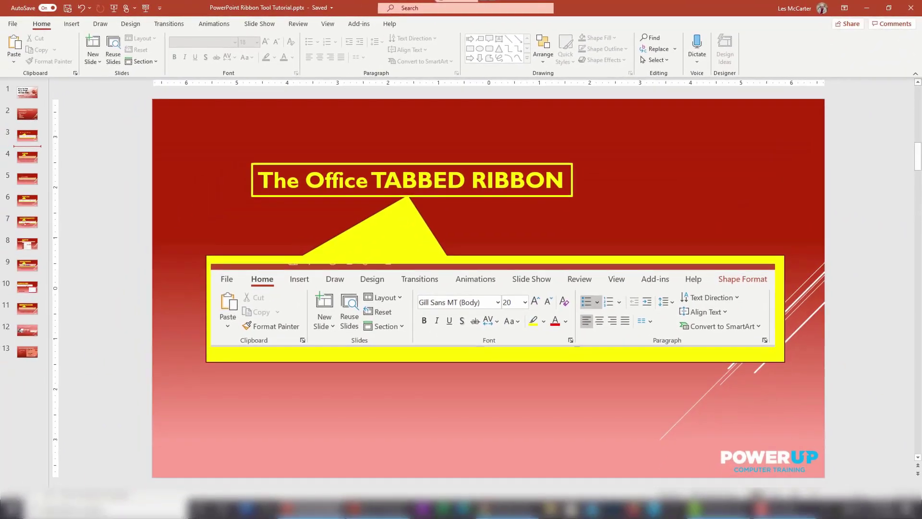
{"action": "left_click", "coordinate": [28, 162]}
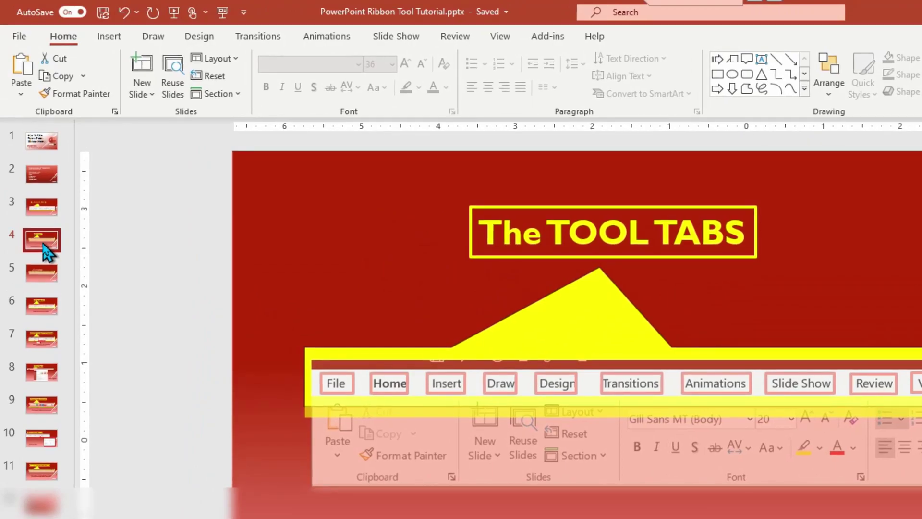
Step: Show the Insert, Design, Animations and Slide Show tabs, then advance through slide 5 to slide 6
{"action": "left_click", "coordinate": [110, 38]}
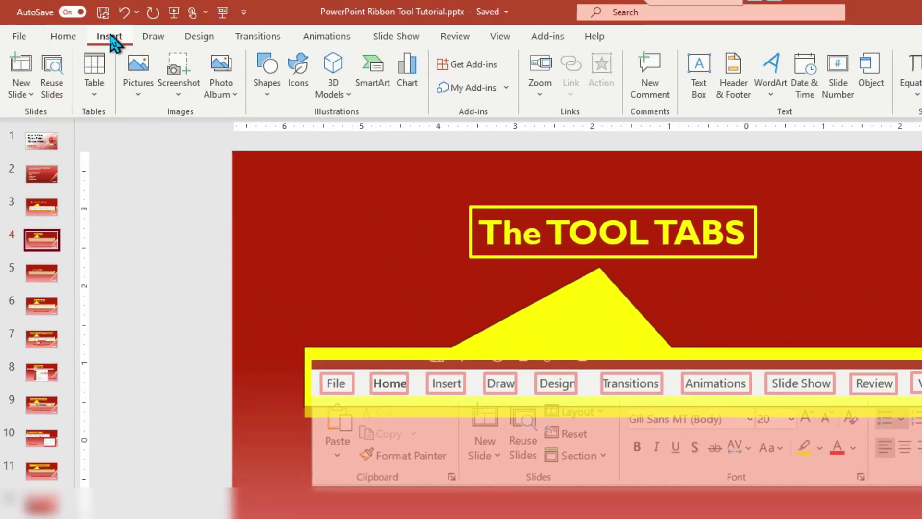
{"action": "left_click", "coordinate": [198, 38]}
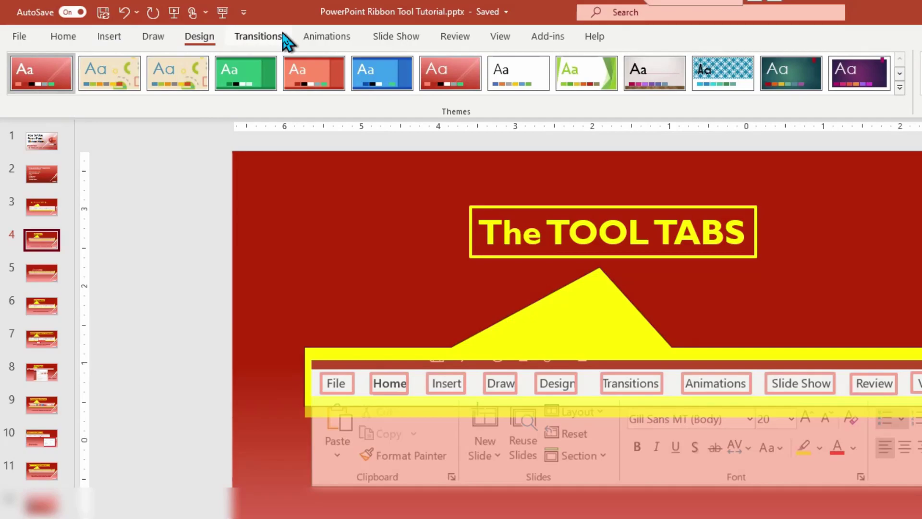
{"action": "left_click", "coordinate": [327, 38]}
{"action": "left_click", "coordinate": [394, 38]}
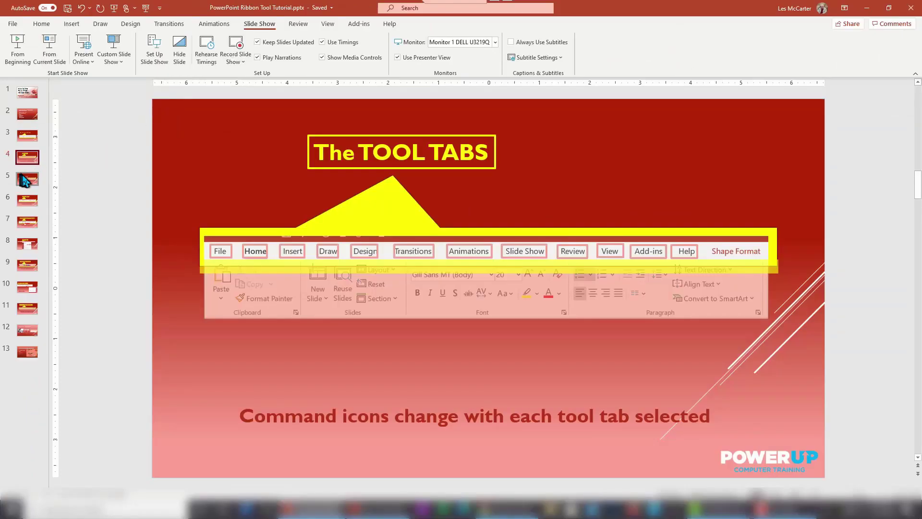
{"action": "left_click", "coordinate": [38, 274]}
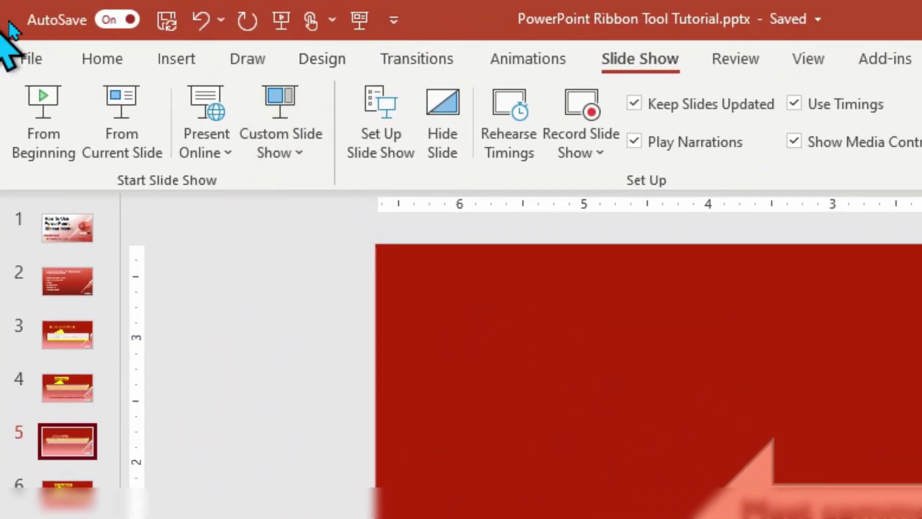
{"action": "left_click", "coordinate": [87, 504]}
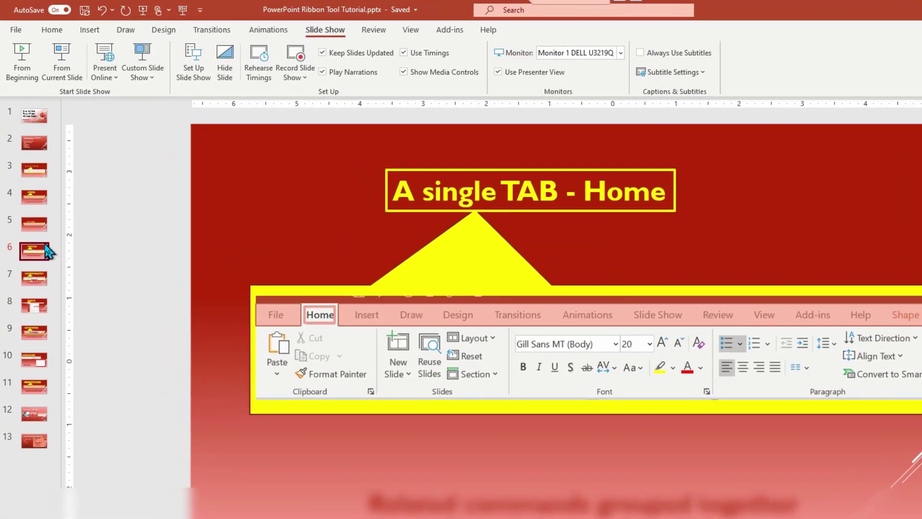
Step: Display the Home, Insert and Slide Show tabs in turn
{"action": "left_click", "coordinate": [52, 30]}
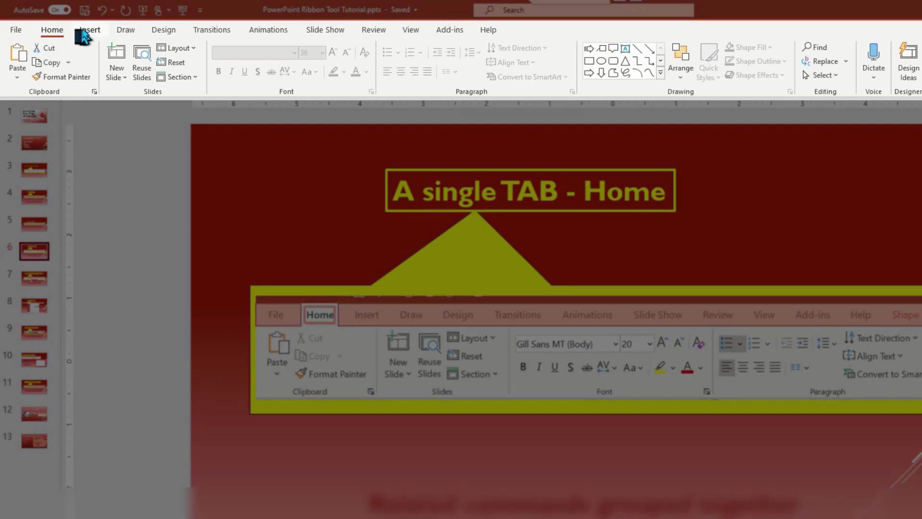
{"action": "left_click", "coordinate": [89, 31]}
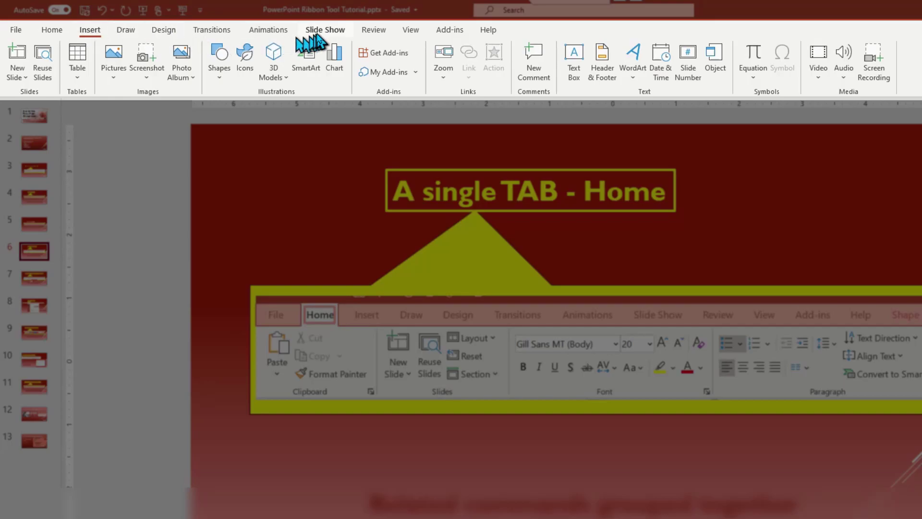
{"action": "left_click", "coordinate": [317, 34]}
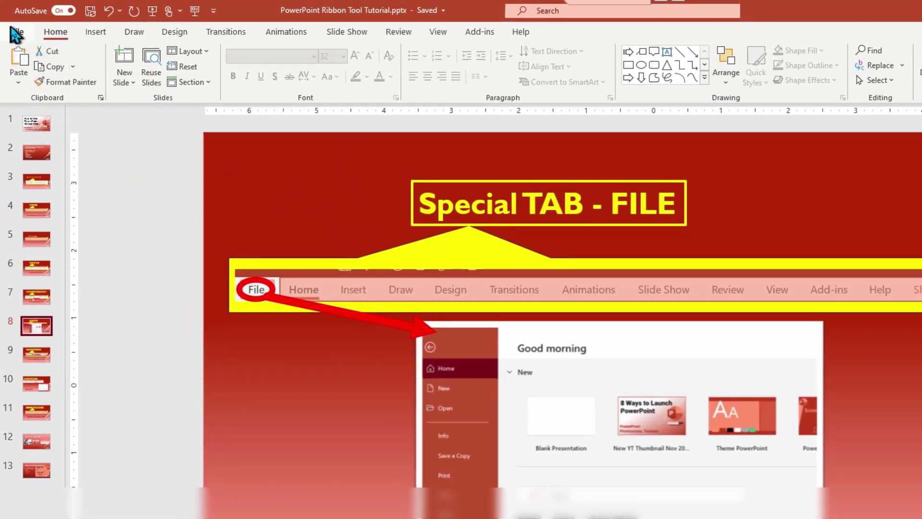
Step: Open the File Backstage view, exit with Esc, and go to slide 9
{"action": "left_click", "coordinate": [16, 33]}
{"action": "key", "text": "Escape"}
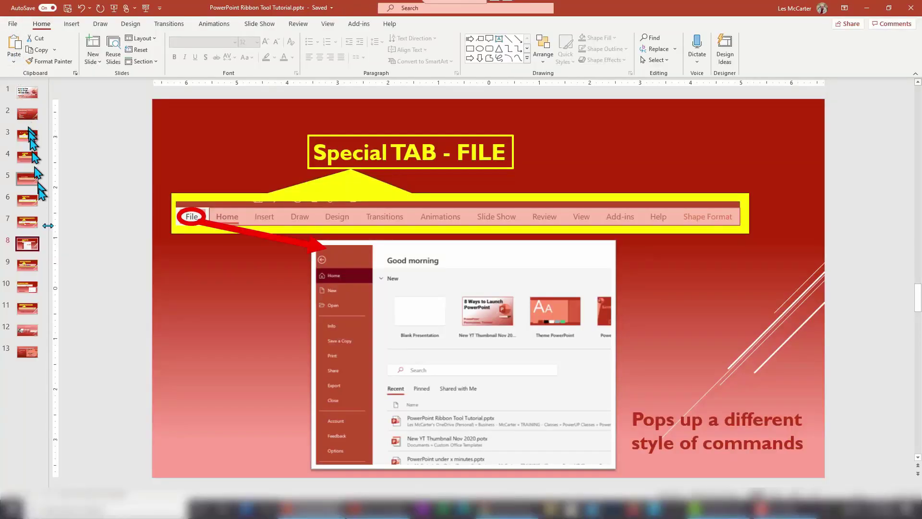
{"action": "left_click", "coordinate": [21, 266]}
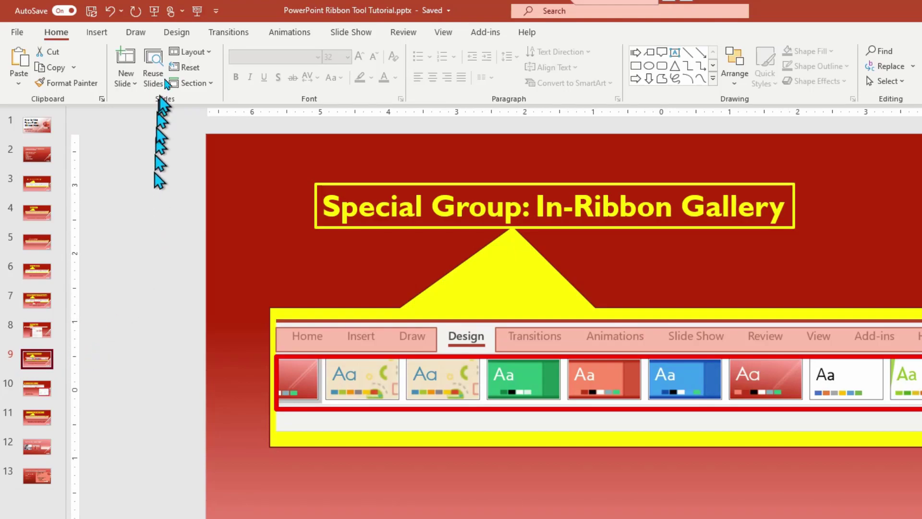
Step: Show the Design, Animations and Slide Show tabs, ending back on Animations
{"action": "left_click", "coordinate": [176, 34]}
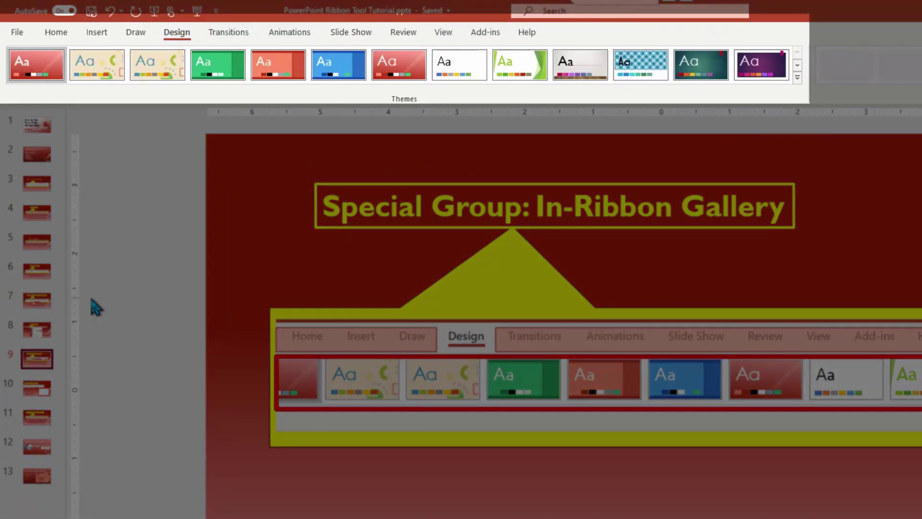
{"action": "left_click", "coordinate": [288, 33]}
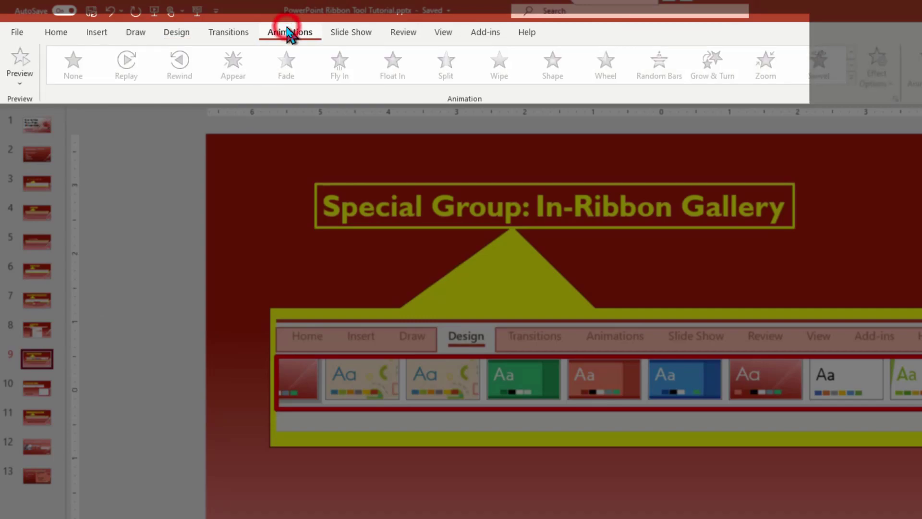
{"action": "left_click", "coordinate": [341, 33]}
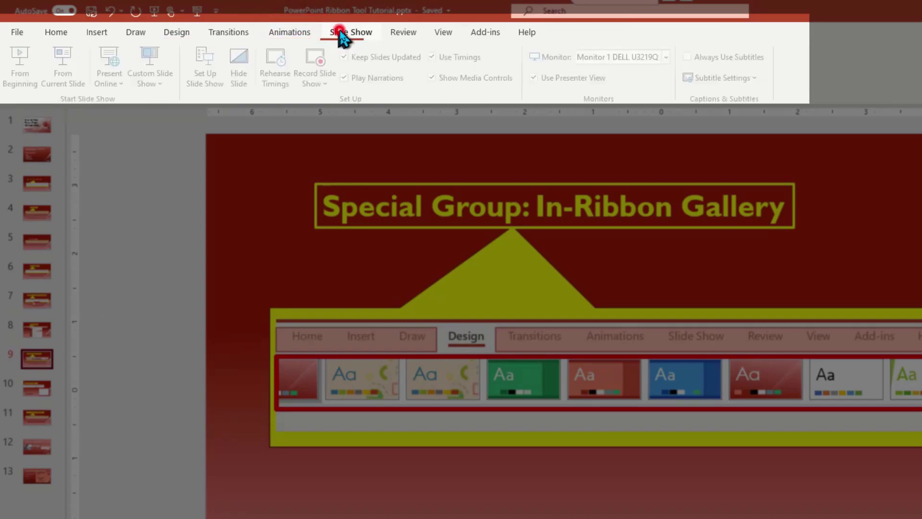
{"action": "left_click", "coordinate": [307, 34]}
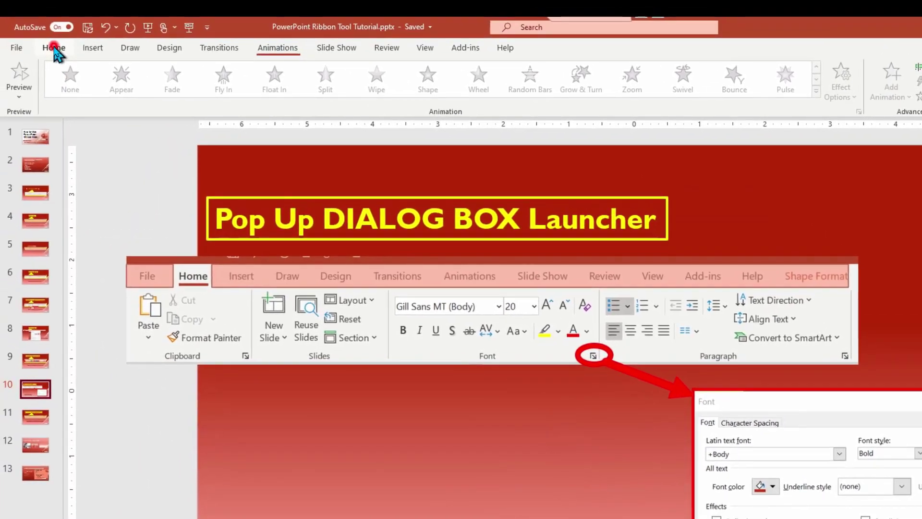
Step: Open the Font dialog for the slide 10 title text box, then close it with OK
{"action": "left_click", "coordinate": [54, 48]}
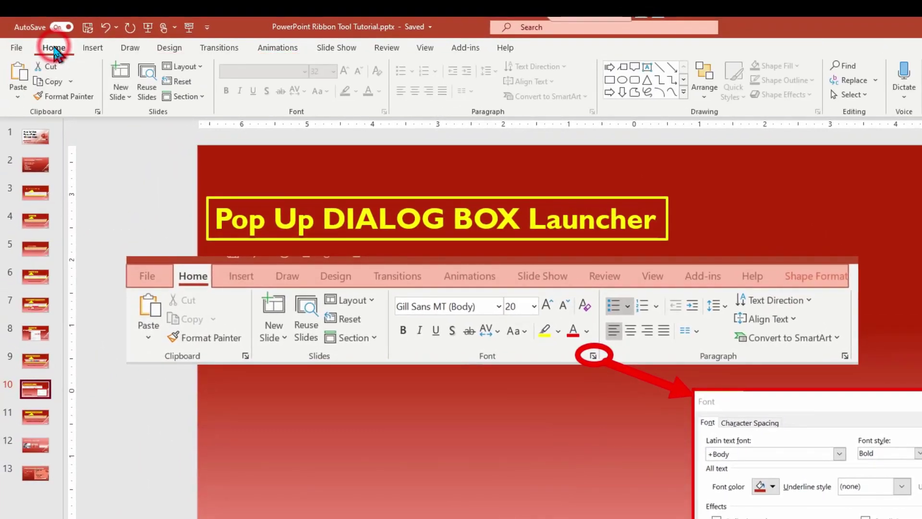
{"action": "left_click", "coordinate": [419, 211]}
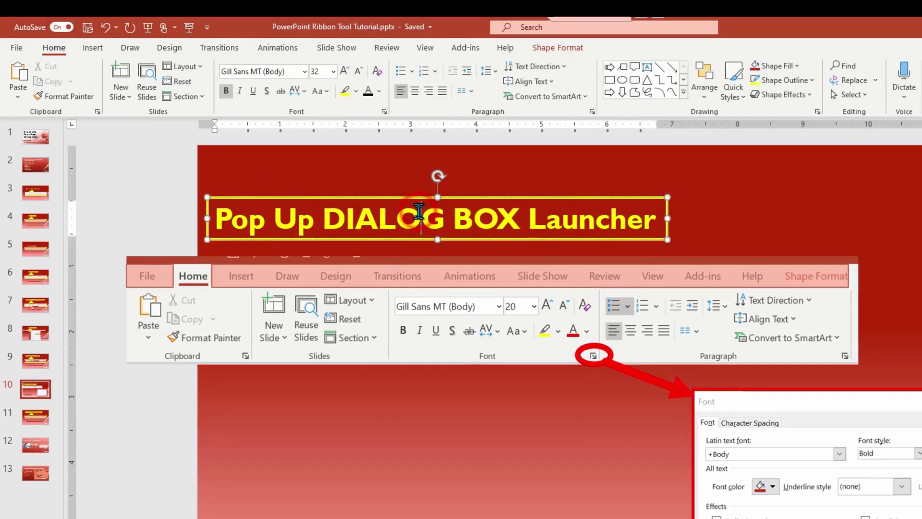
{"action": "left_click", "coordinate": [387, 115]}
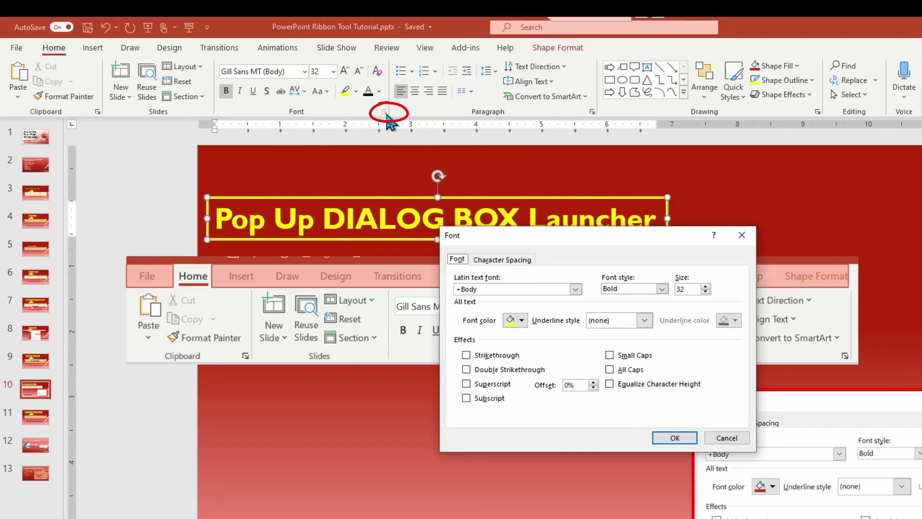
{"action": "left_click", "coordinate": [680, 434]}
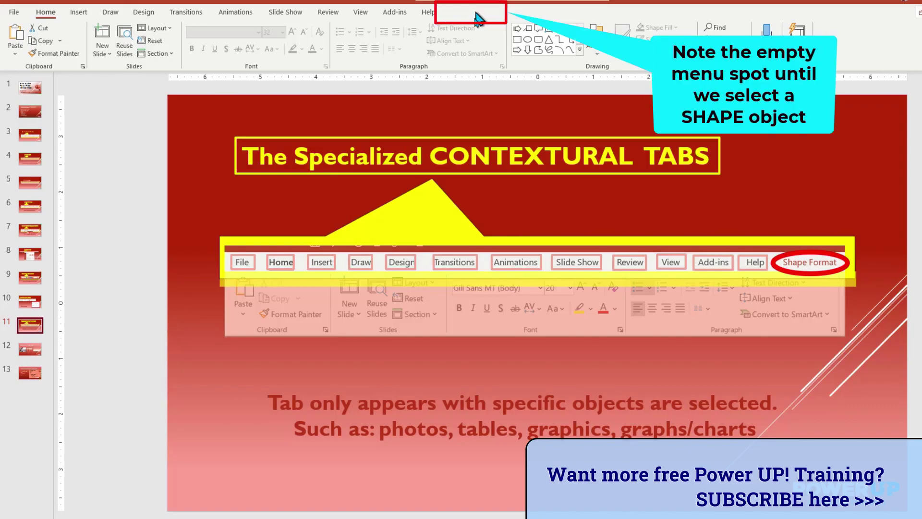
Step: Select the yellow ribbon graphic to reveal Shape Format, then go to slide 12
{"action": "left_click", "coordinate": [498, 237]}
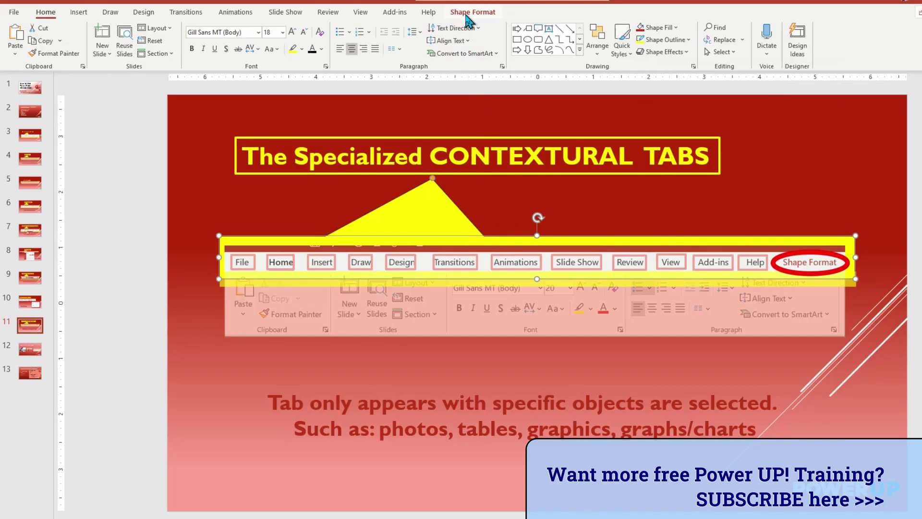
{"action": "left_click", "coordinate": [23, 354]}
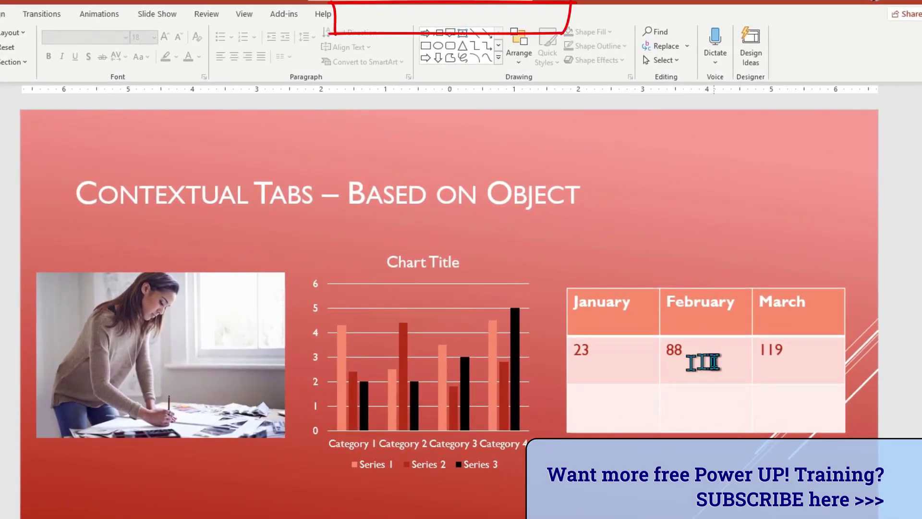
Step: Select the photo to show Picture Format, then the chart to show Chart Design and Format
{"action": "left_click", "coordinate": [252, 331]}
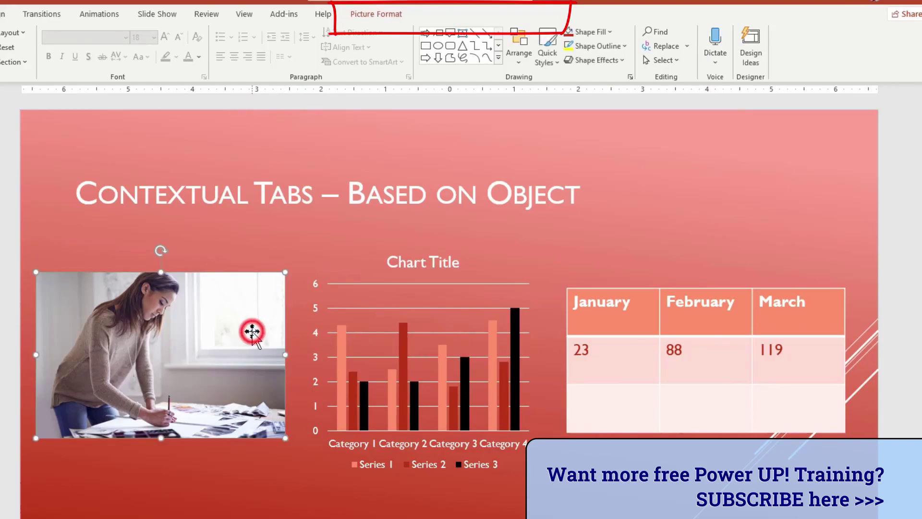
{"action": "left_click", "coordinate": [395, 24]}
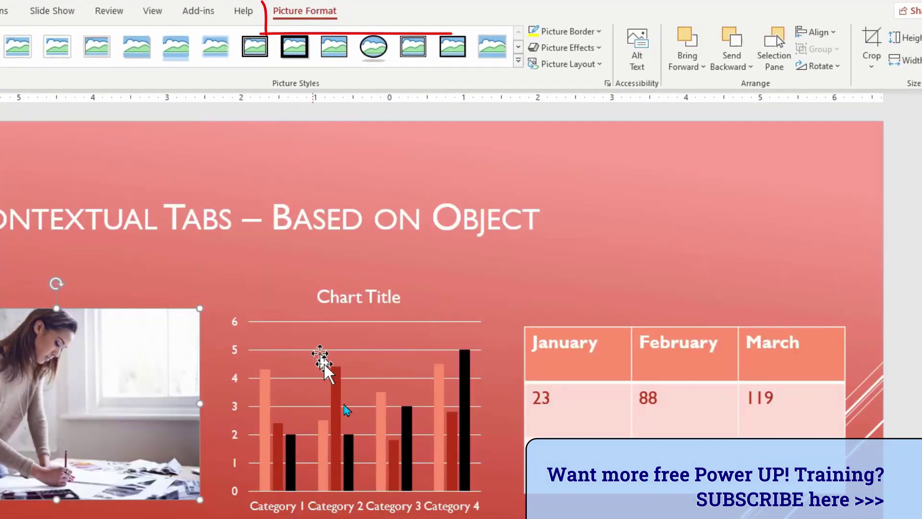
{"action": "left_click", "coordinate": [380, 454]}
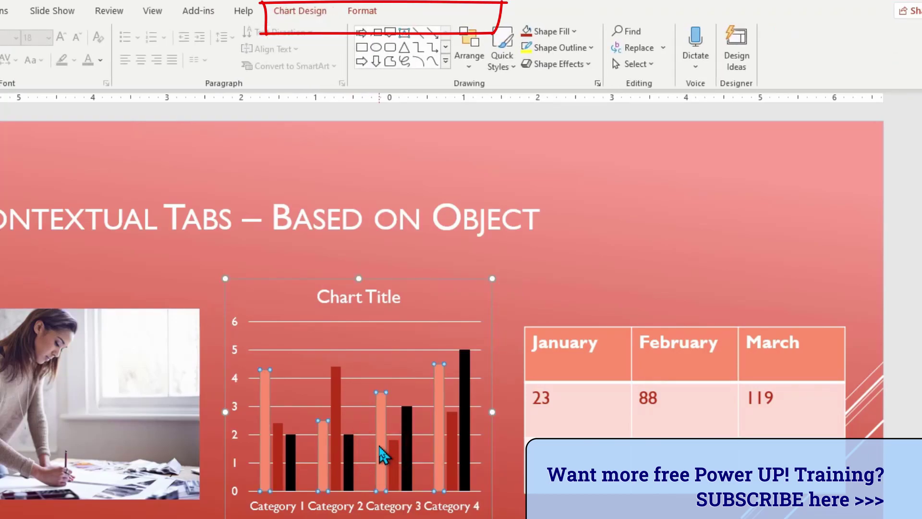
{"action": "left_click", "coordinate": [298, 13]}
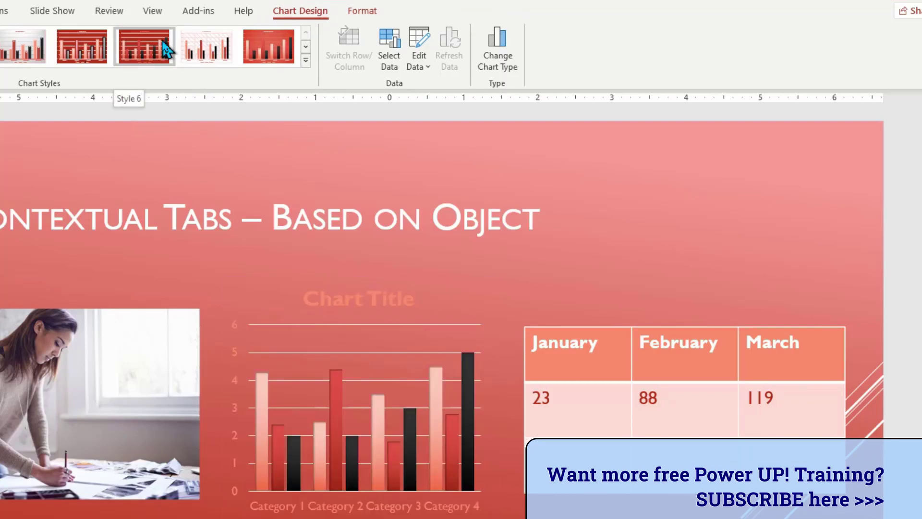
{"action": "left_click", "coordinate": [371, 15]}
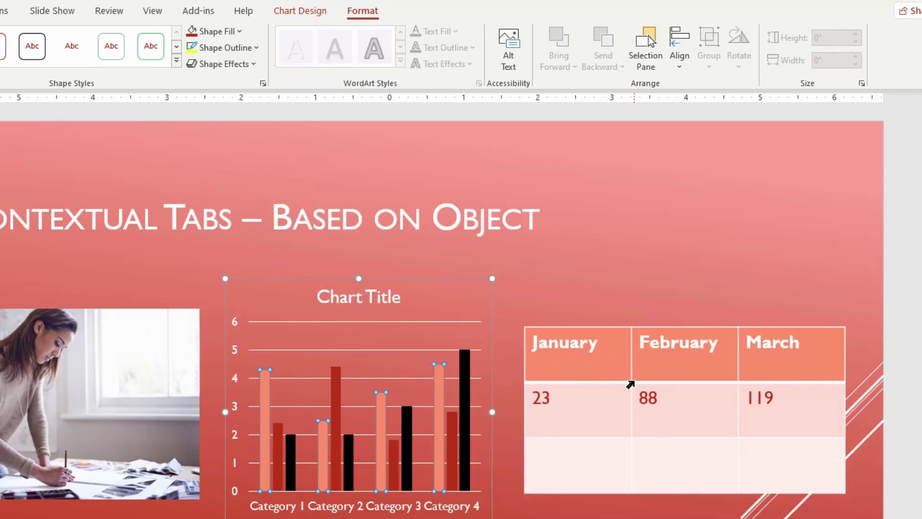
Step: Select the January–March table and view its Table Design and Layout tabs
{"action": "left_click", "coordinate": [631, 380]}
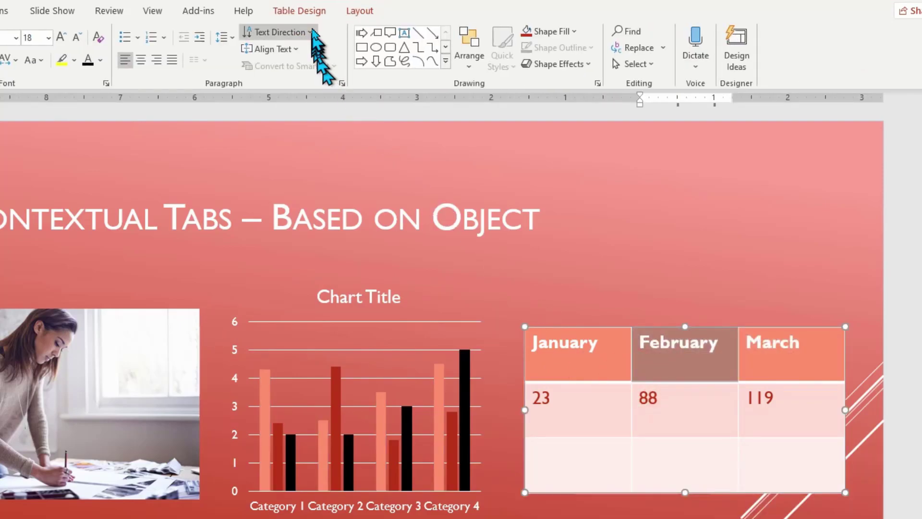
{"action": "left_click", "coordinate": [307, 13]}
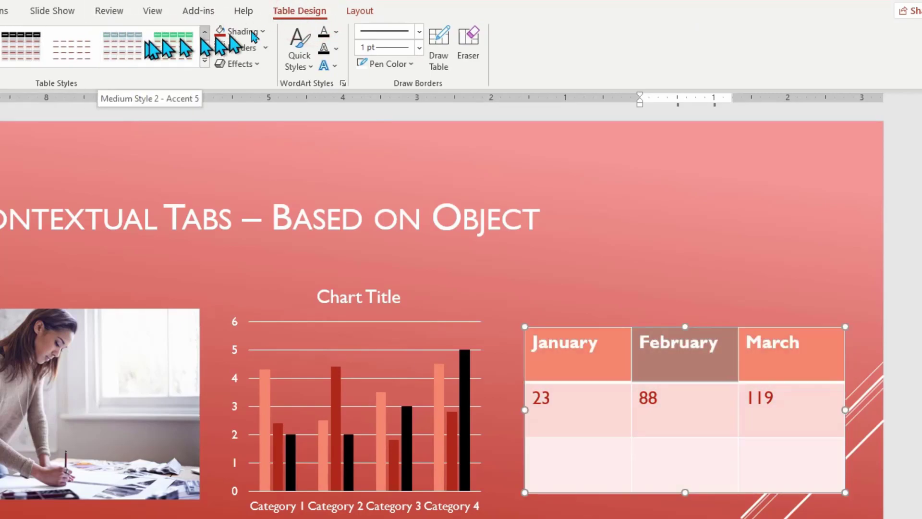
{"action": "left_click", "coordinate": [360, 12]}
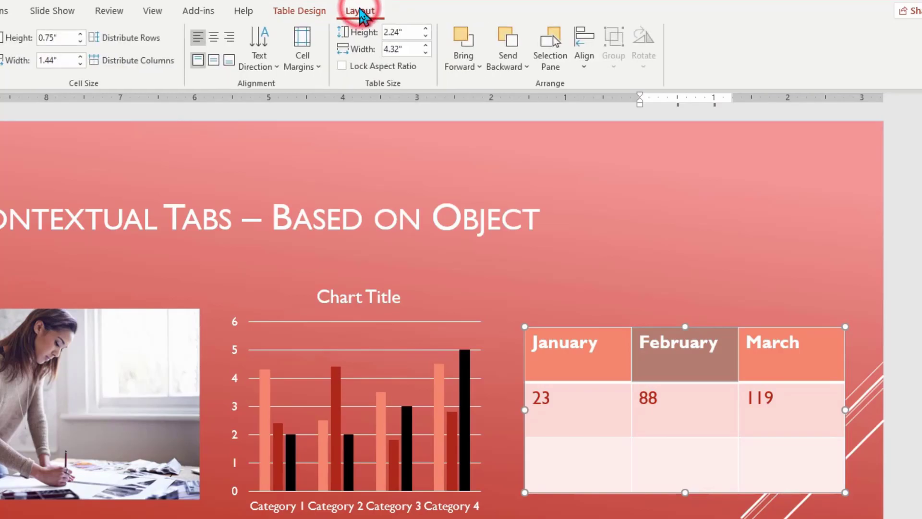